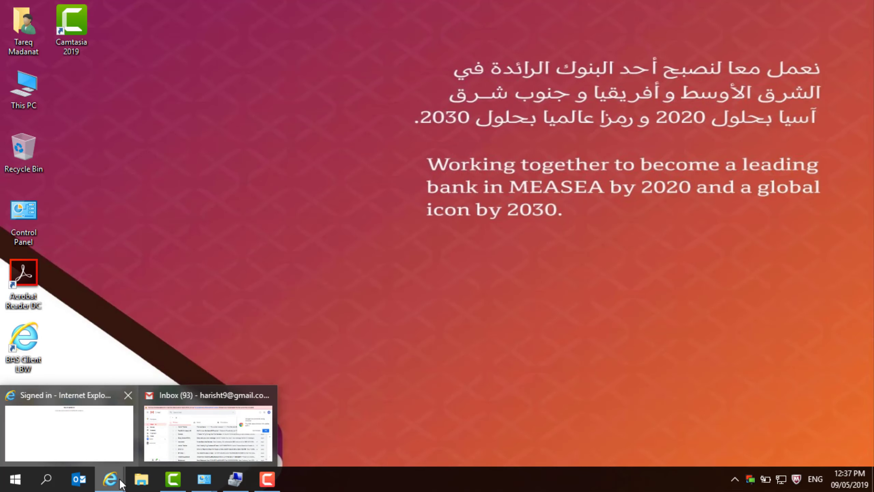
Open a new Internet Explorer intranet window and go to QNB Applications Portal from Quick Links
{"action": "right_click", "coordinate": [121, 484]}
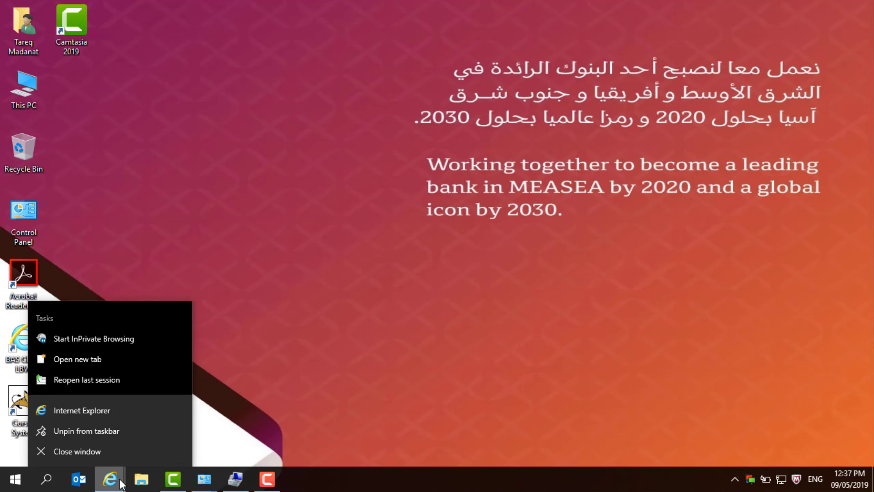
{"action": "left_click", "coordinate": [93, 410]}
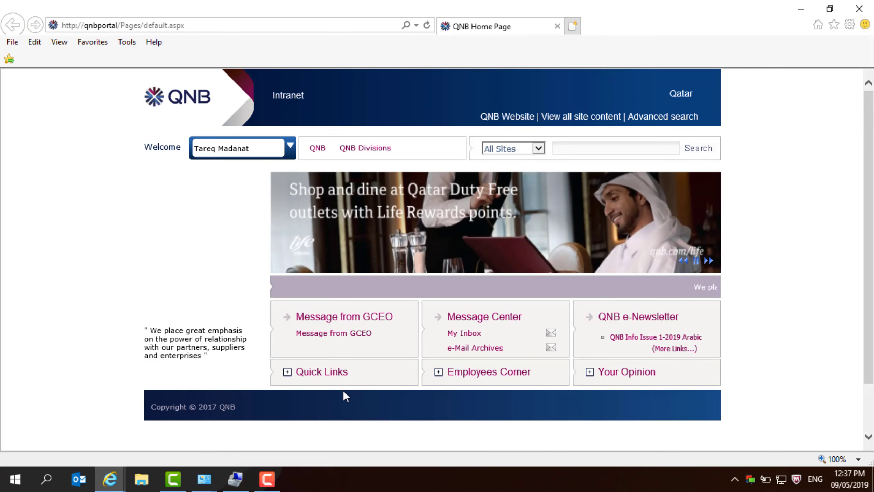
{"action": "left_click", "coordinate": [290, 375]}
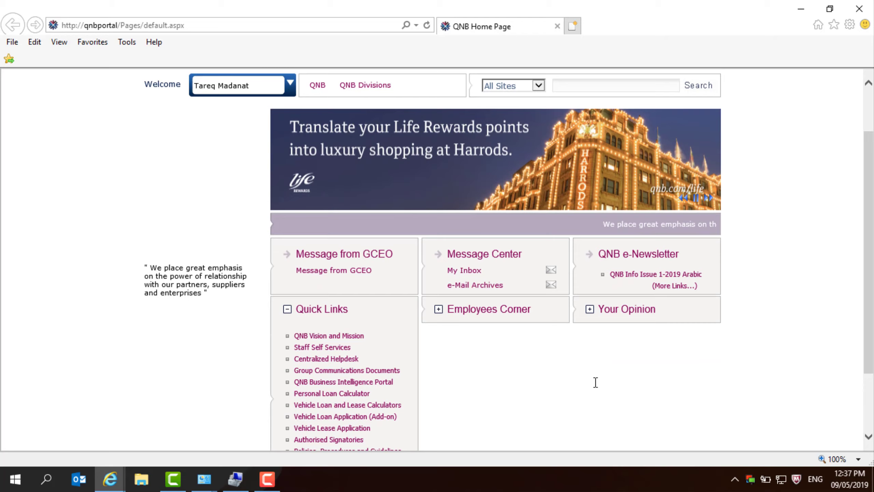
{"action": "scroll", "coordinate": [595, 382], "scroll_direction": "down", "scroll_amount": 4}
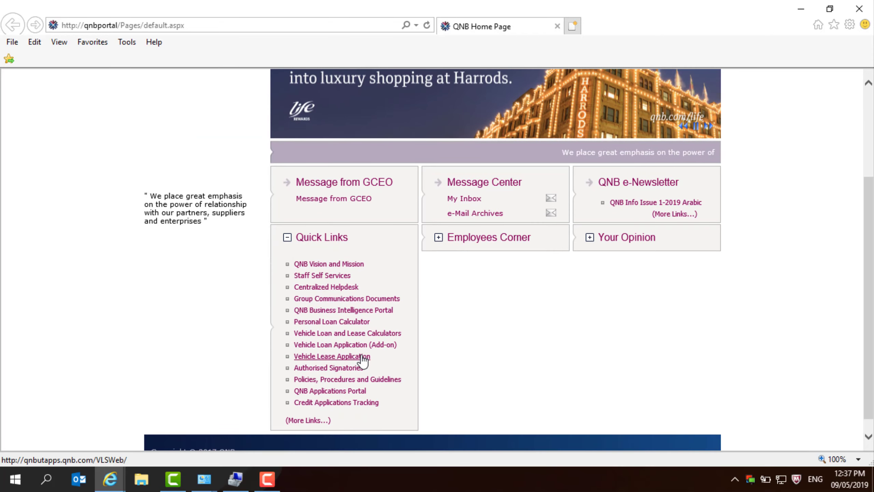
{"action": "left_click", "coordinate": [337, 391]}
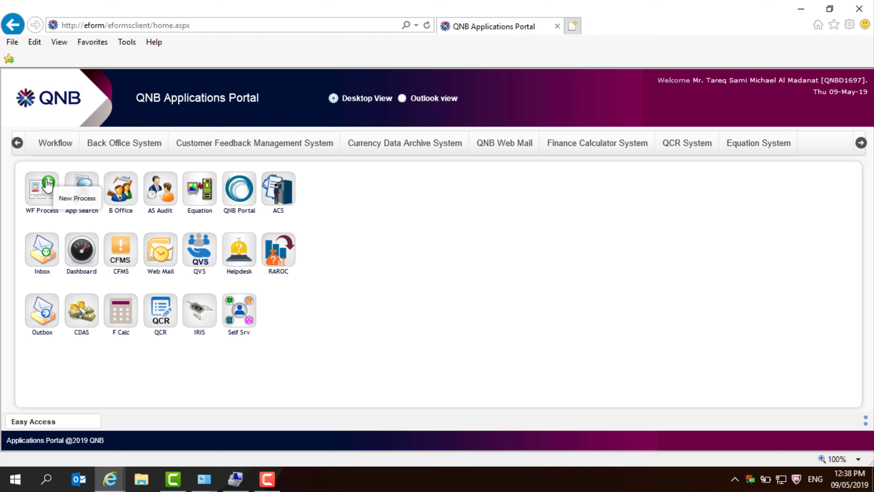
Start a new Procedure Request (New and Amend) process from the P & P workflow models
{"action": "left_click", "coordinate": [48, 185]}
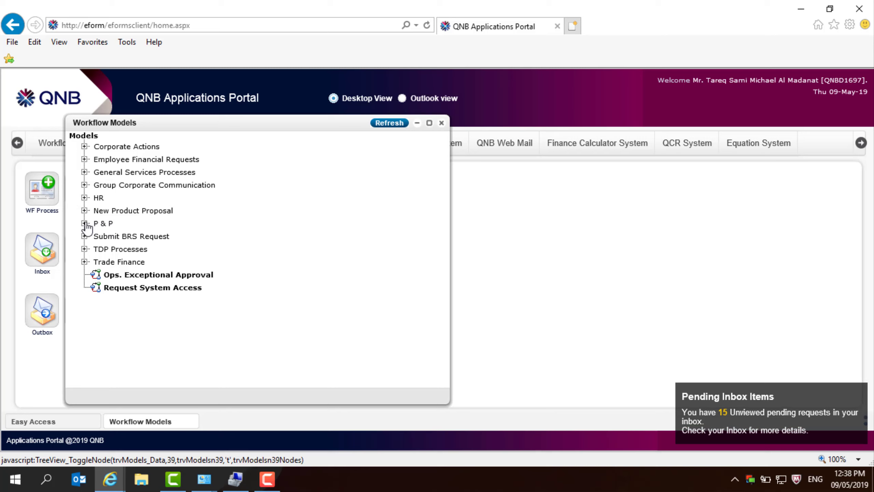
{"action": "left_click", "coordinate": [84, 224]}
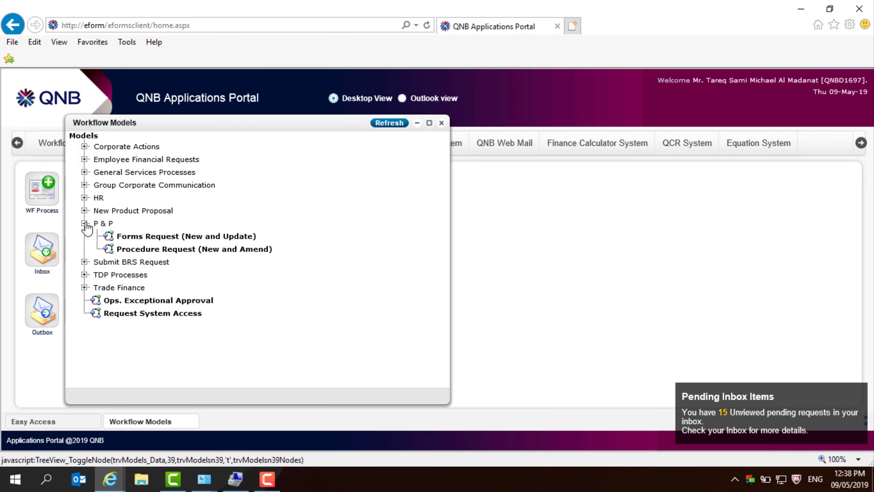
{"action": "left_click", "coordinate": [147, 251]}
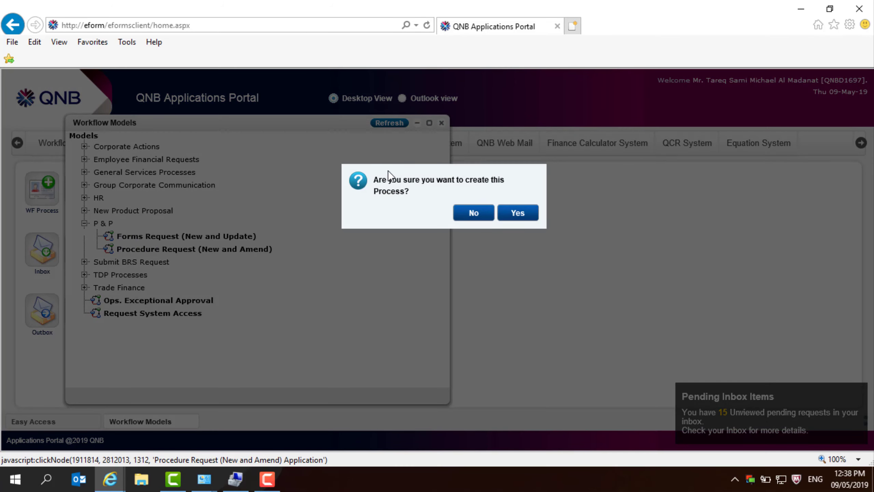
{"action": "left_click", "coordinate": [516, 213]}
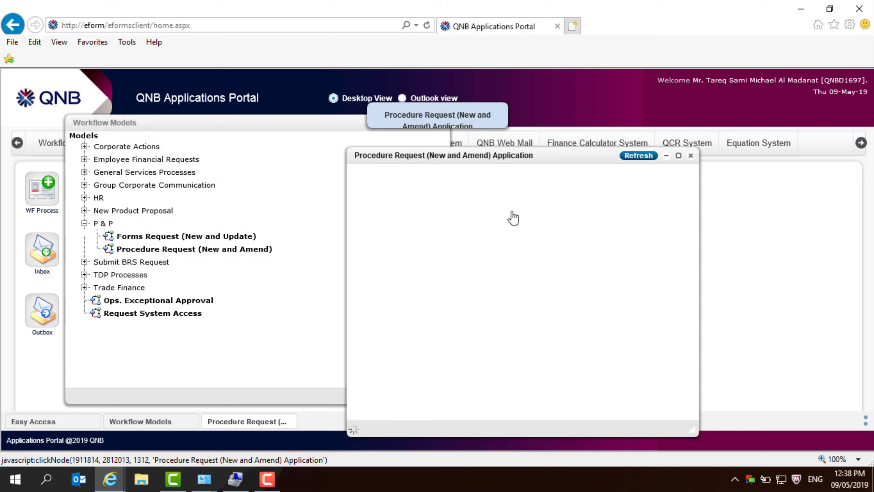
Maximize the Procedure Request window and open the ready 'Initiator Requested By' form
{"action": "left_click", "coordinate": [679, 157]}
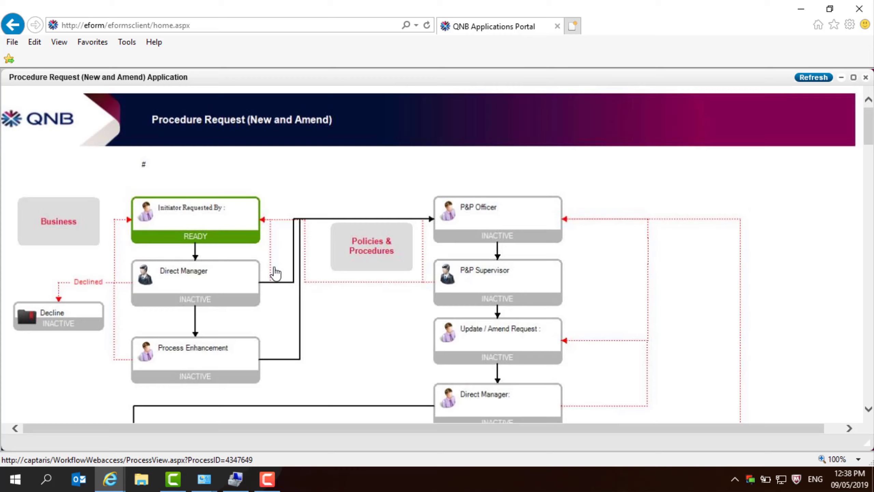
{"action": "left_click", "coordinate": [193, 228]}
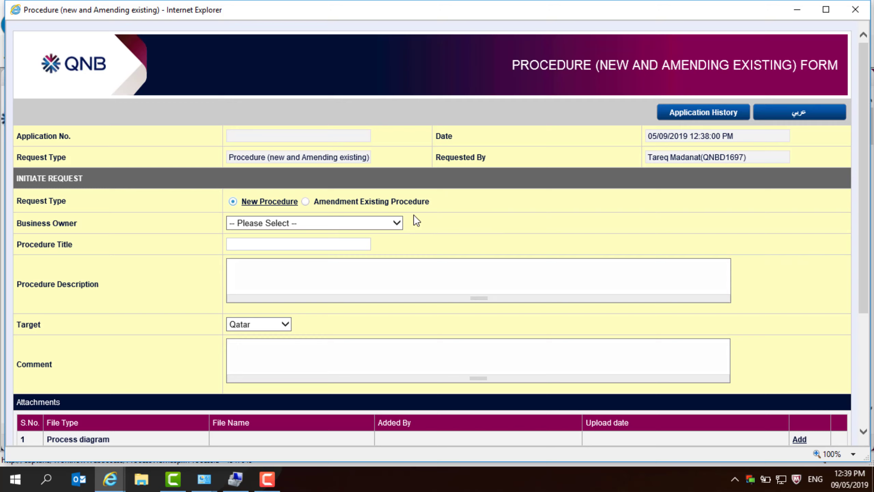
Set Business Owner to LOD and Procedure Title to 'Loan Postponement'
{"action": "left_click", "coordinate": [399, 220]}
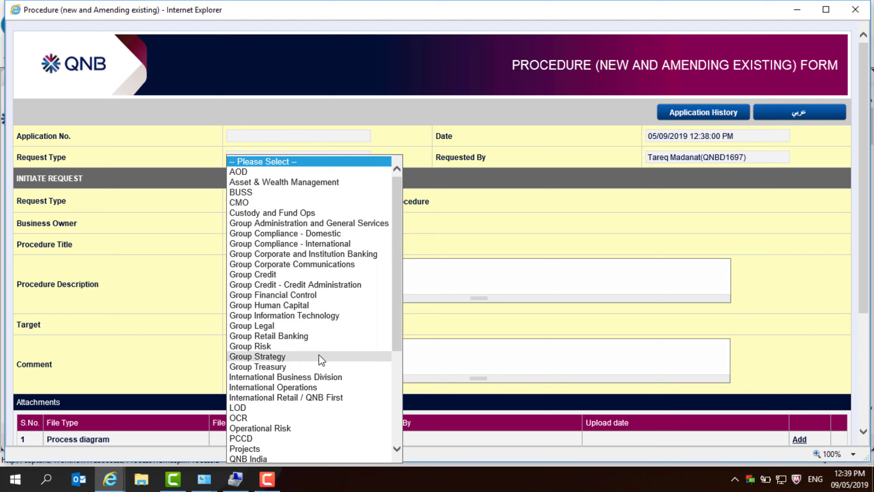
{"action": "left_click", "coordinate": [307, 407]}
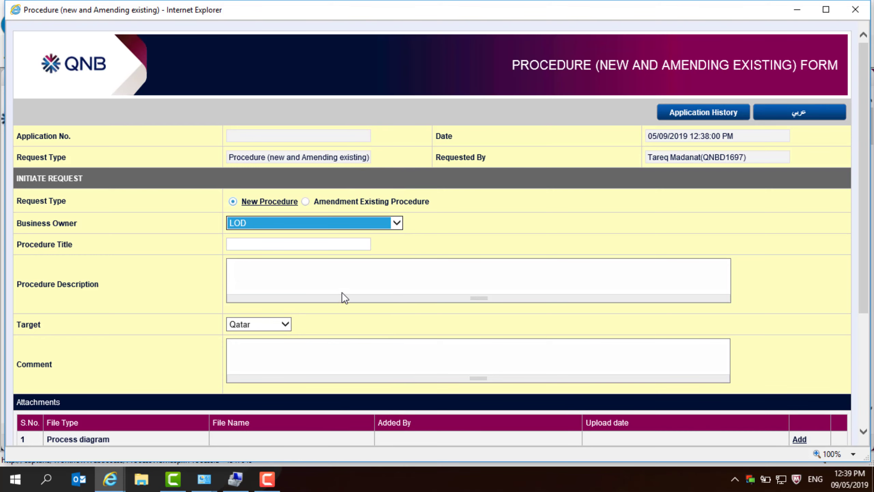
{"action": "left_click", "coordinate": [340, 246]}
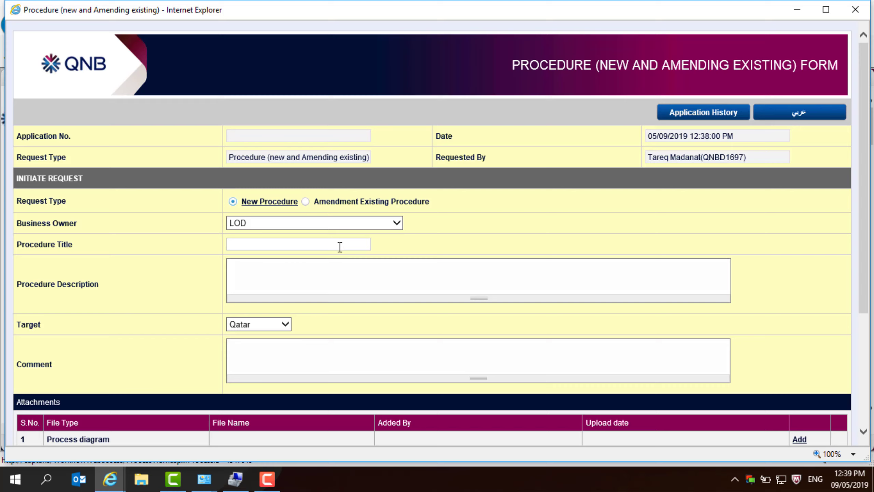
{"action": "type", "text": "IOAN"}
{"action": "key", "text": "BackSpace"}
{"action": "key", "text": "BackSpace"}
{"action": "key", "text": "BackSpace"}
{"action": "key", "text": "BackSpace"}
{"action": "key", "text": "BackSpace"}
{"action": "key", "text": "Caps_Lock"}
{"action": "type", "text": "L"}
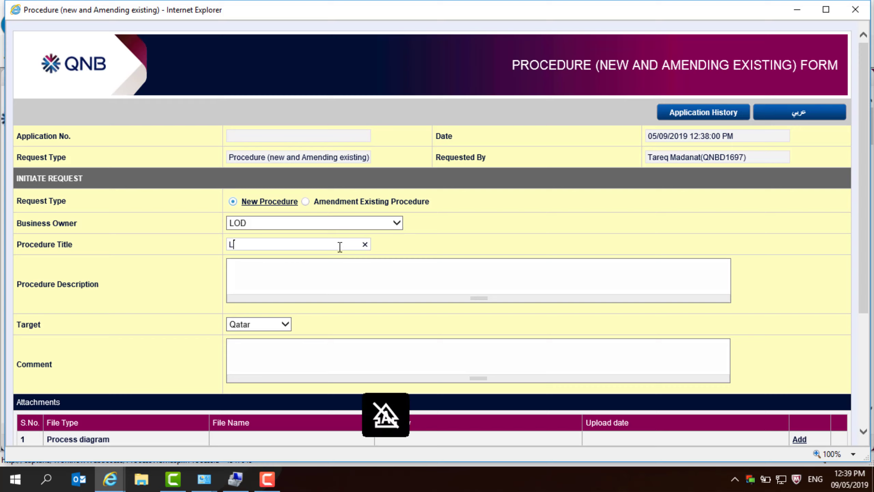
{"action": "type", "text": "oan Postponeme"}
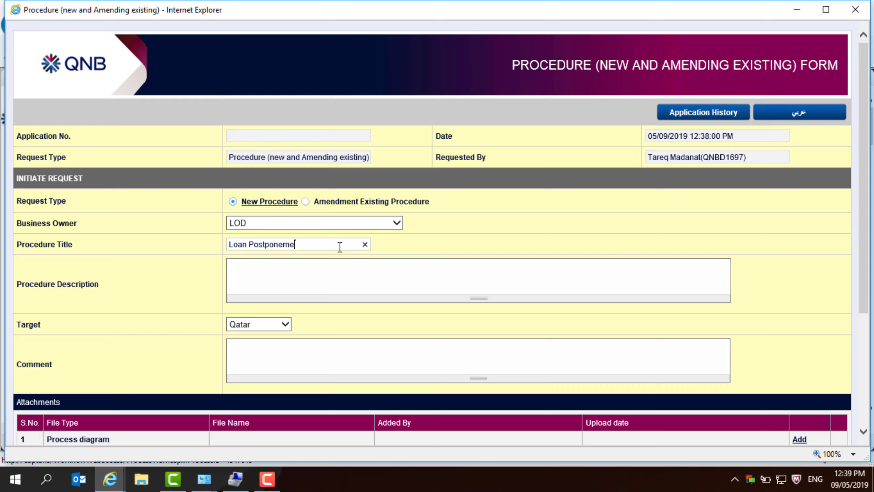
{"action": "type", "text": "nt"}
{"action": "left_click", "coordinate": [317, 280]}
Enter the description 'a certain step has to be amended as a result of WF system integration'
{"action": "type", "text": "a certain step has "}
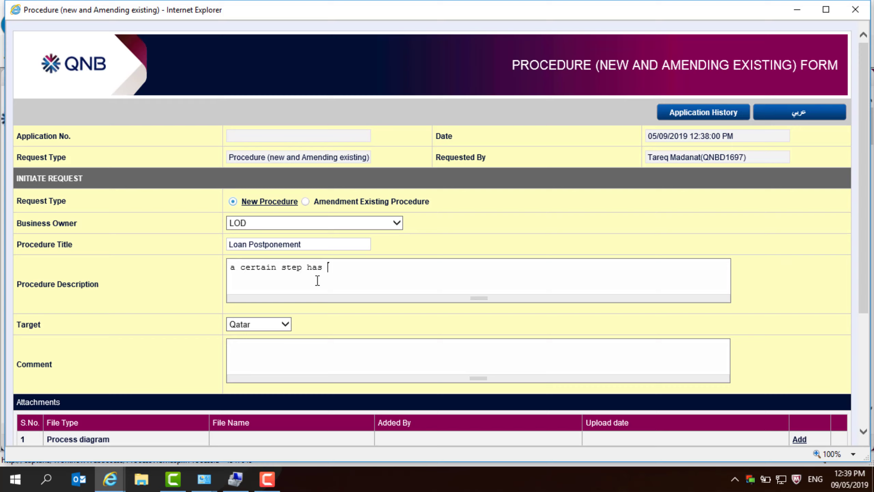
{"action": "type", "text": "to be amended as a result"}
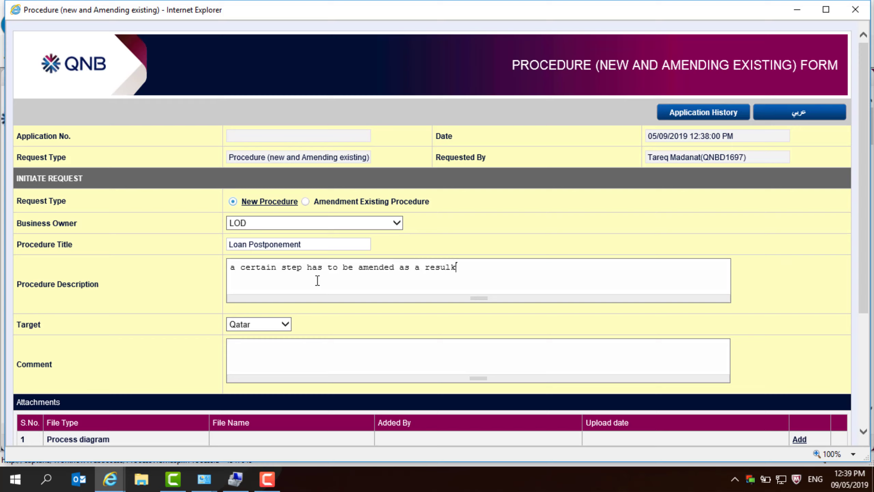
{"action": "type", "text": " of WF system int"}
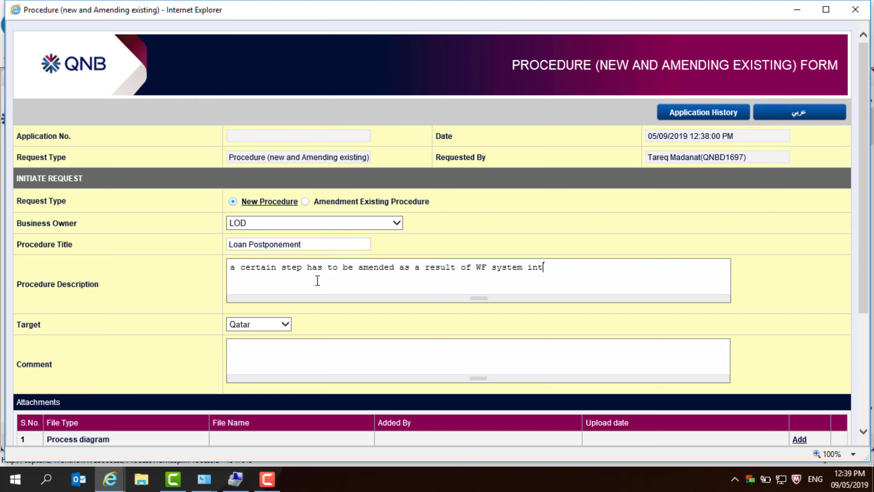
{"action": "type", "text": "egration"}
Keep Qatar as the Target, then scroll down to the Attachments table
{"action": "left_click", "coordinate": [270, 327]}
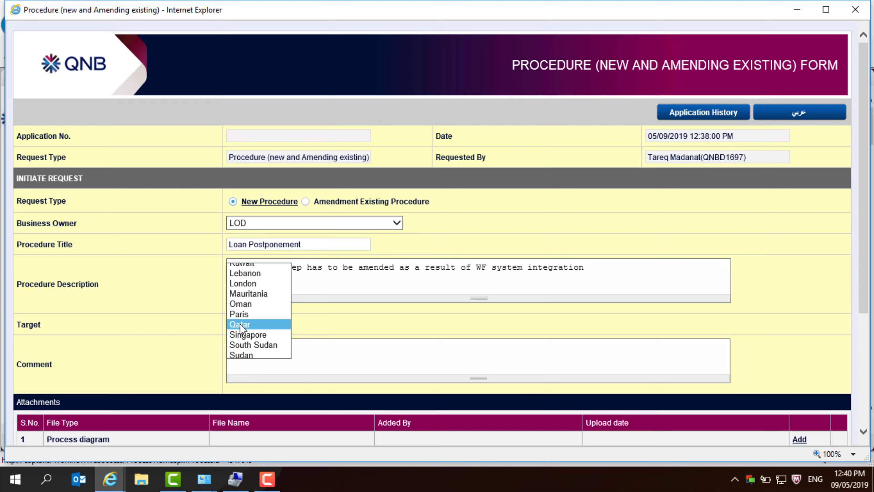
{"action": "left_click", "coordinate": [240, 324]}
{"action": "left_click", "coordinate": [256, 343]}
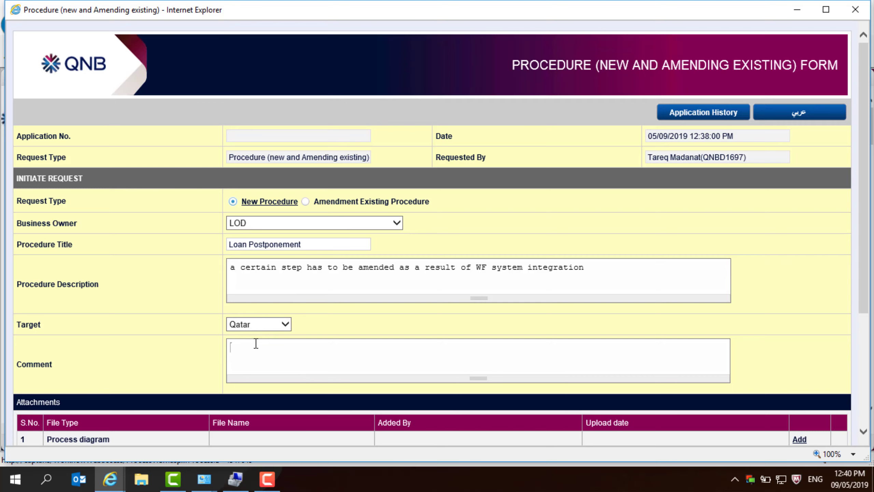
{"action": "scroll", "coordinate": [256, 344], "scroll_direction": "down", "scroll_amount": 5}
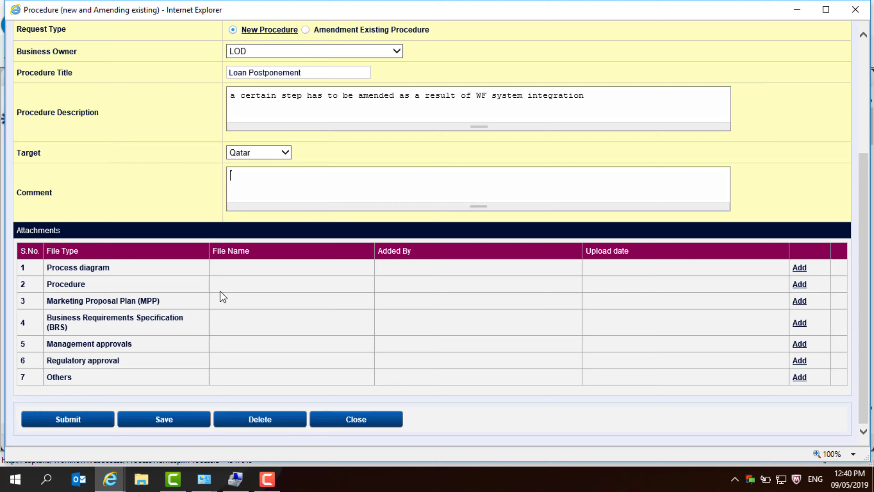
{"action": "left_click", "coordinate": [799, 284]}
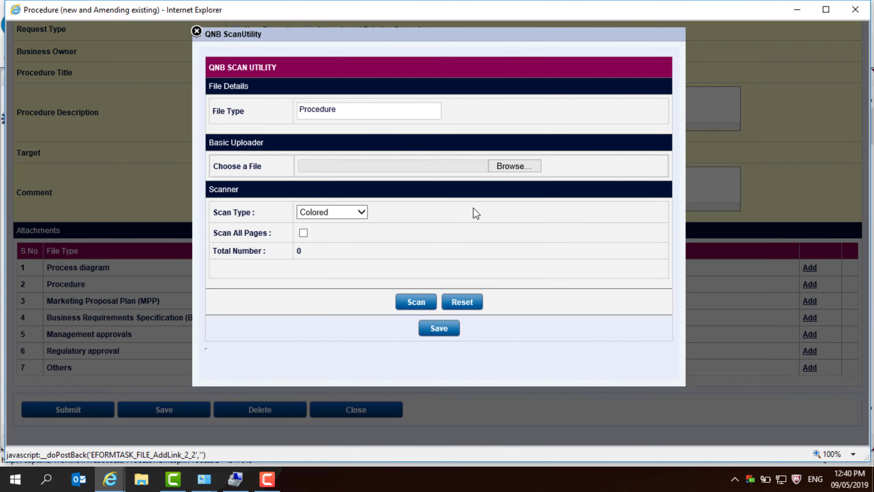
{"action": "left_click", "coordinate": [515, 167]}
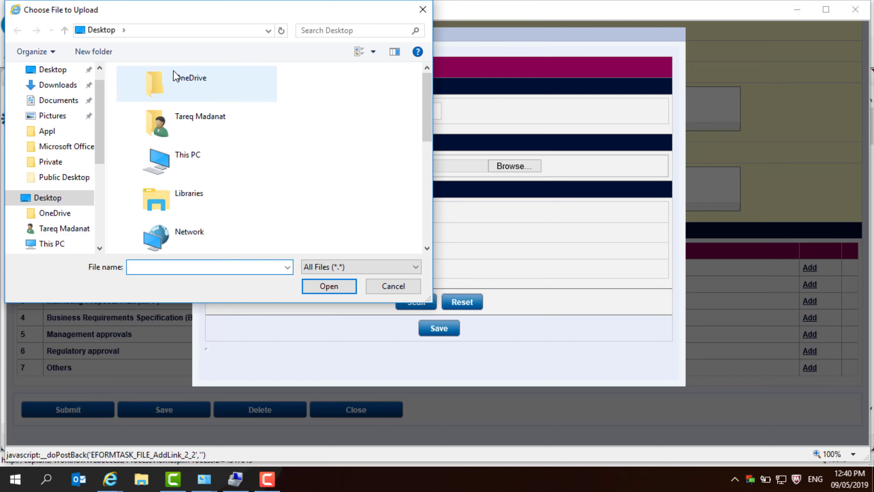
{"action": "left_click", "coordinate": [425, 9]}
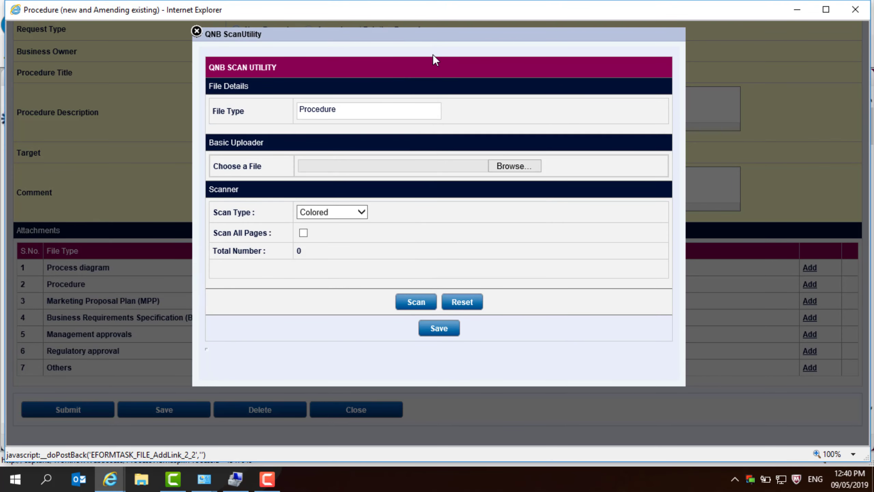
{"action": "left_click", "coordinate": [196, 31]}
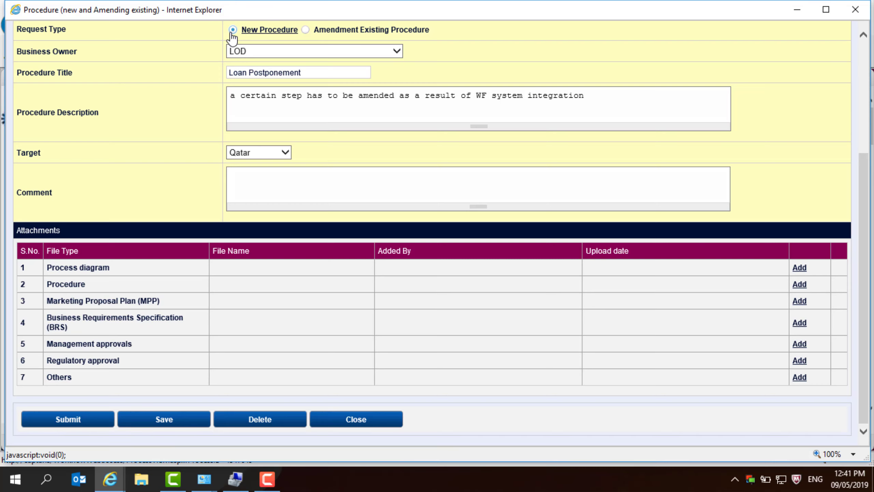
Set Request Type to 'Amendment Existing Procedure' and return to the top of the form
{"action": "left_click", "coordinate": [306, 30]}
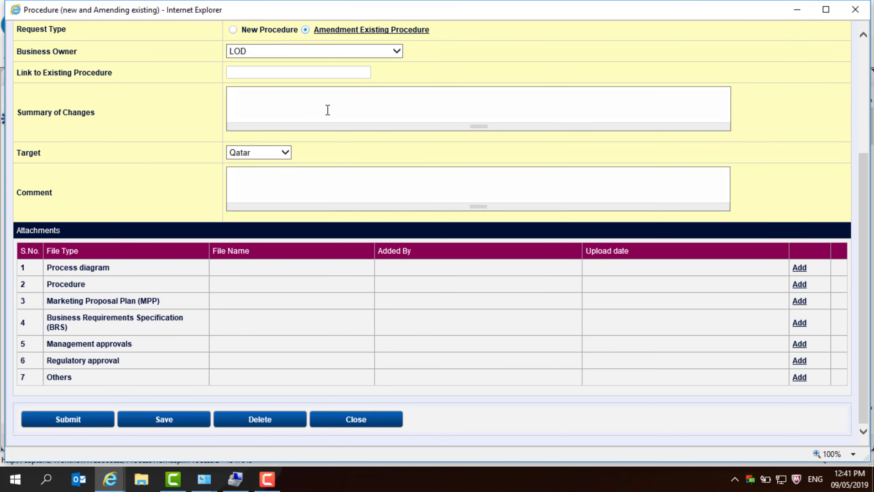
{"action": "left_click", "coordinate": [233, 31]}
{"action": "left_click", "coordinate": [864, 81]}
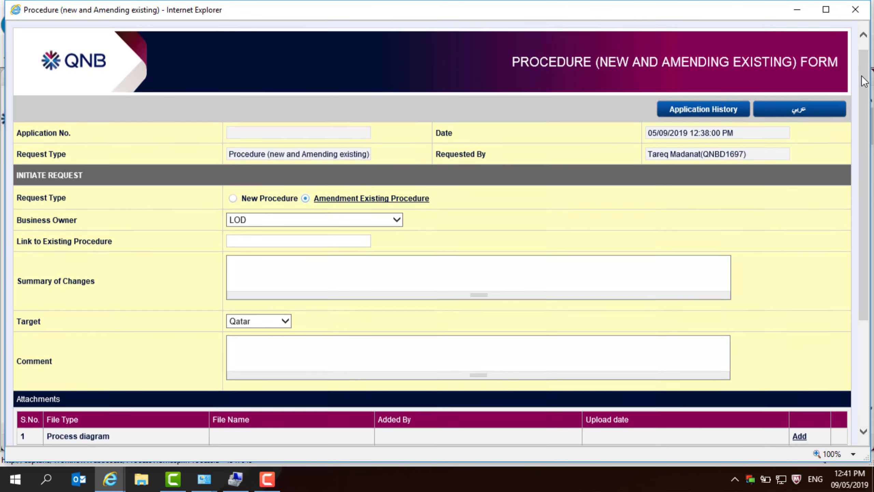